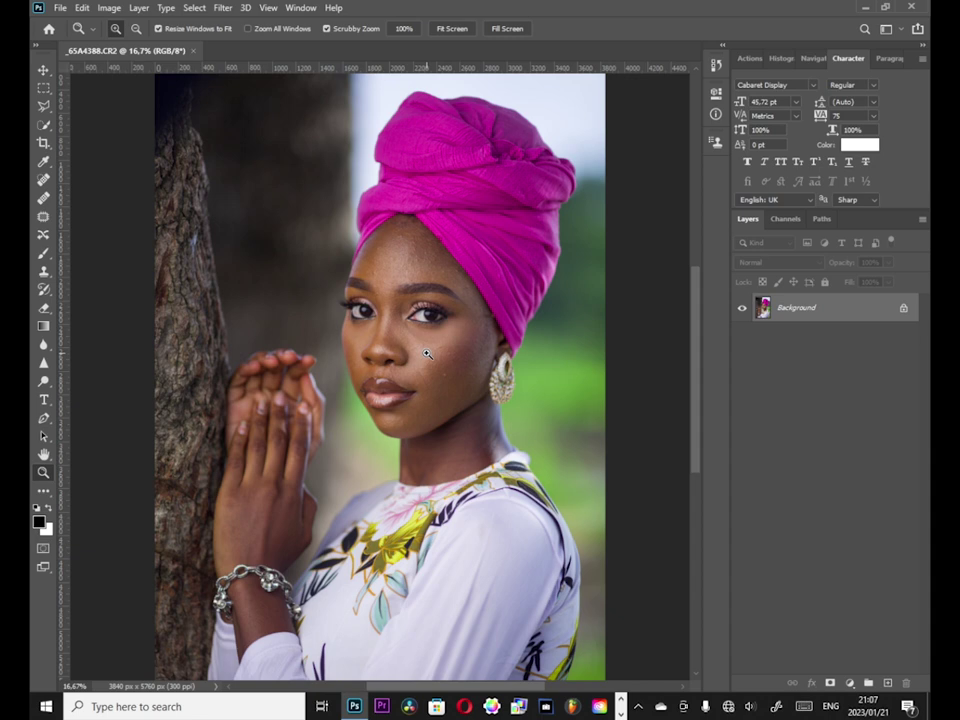
# Step: Zoom the canvas from 16.67% to 25% on the woman's face
pyautogui.click(426, 354)
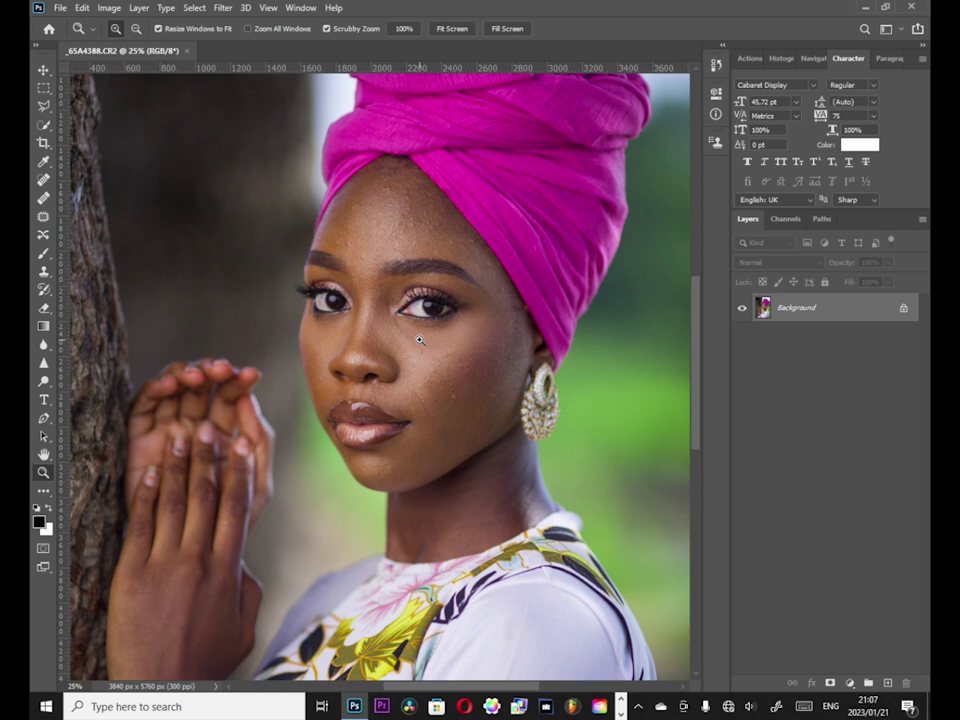
# Step: Launch SkinFiner from Filter > Photo-Toolbox on the portrait
pyautogui.click(226, 8)
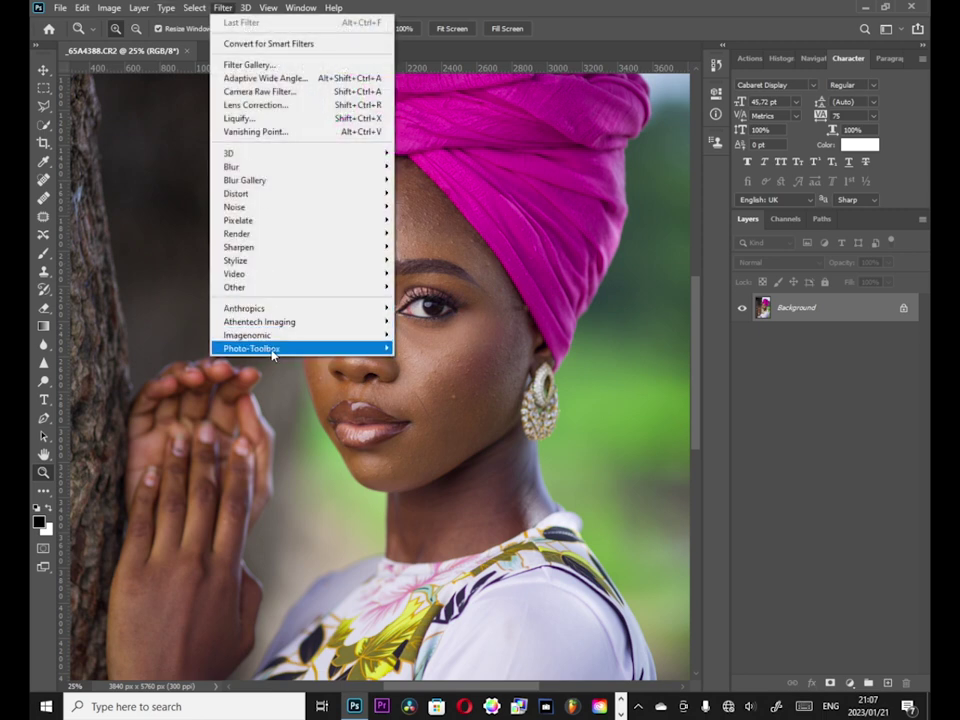
pyautogui.moveTo(300, 348)
pyautogui.click(425, 350)
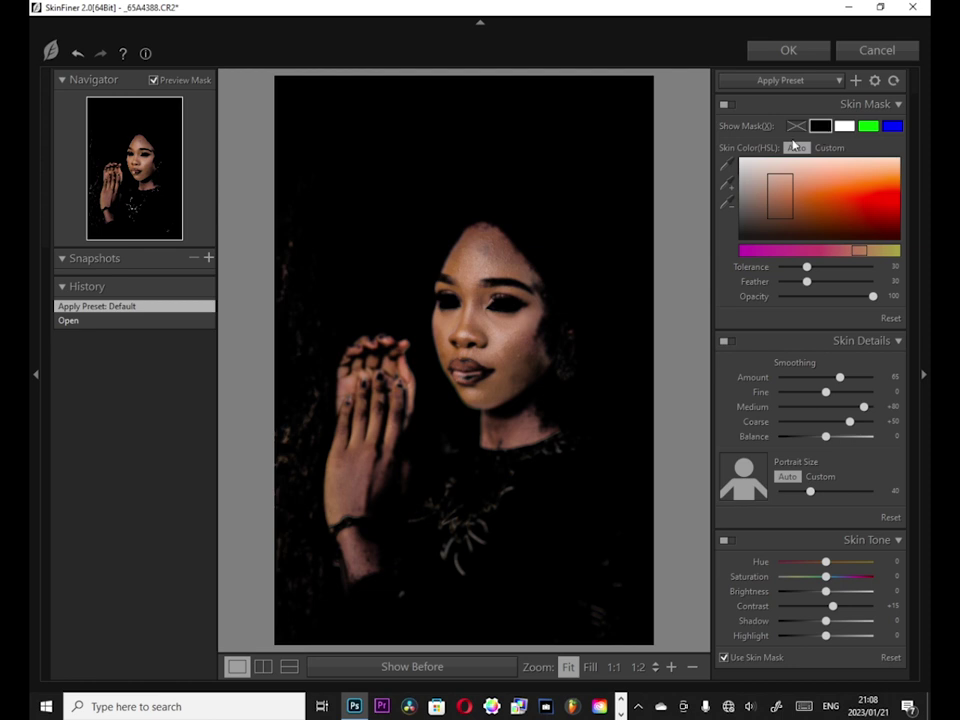
# Step: Widen the custom skin colour range by sampling face skin with the Expand eyedropper
pyautogui.click(728, 186)
pyautogui.click(543, 345)
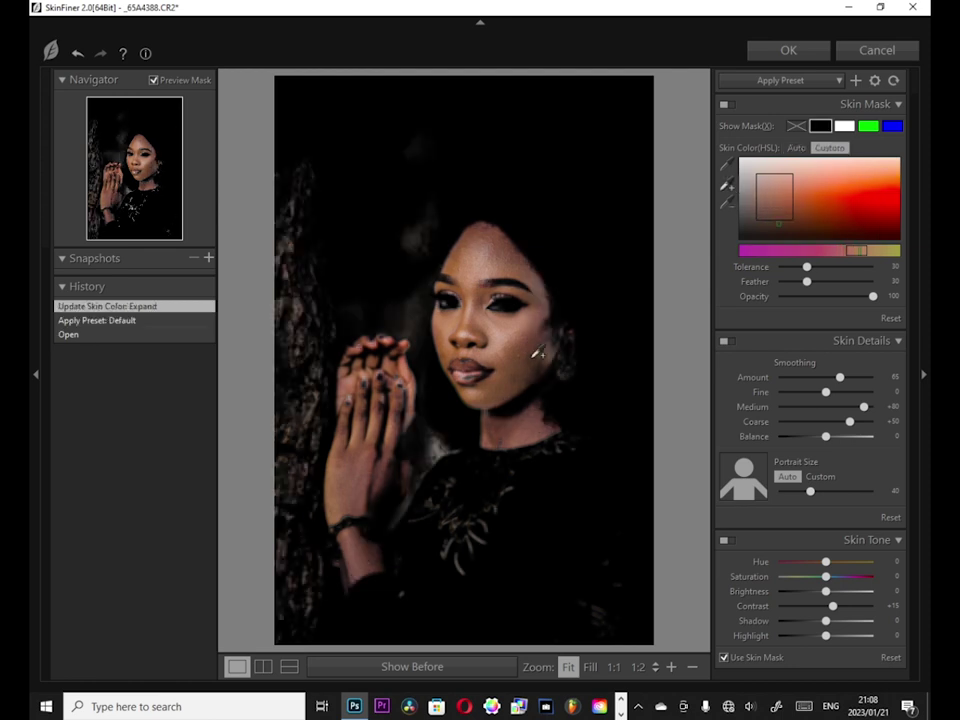
pyautogui.click(545, 341)
pyautogui.click(553, 332)
pyautogui.click(557, 325)
pyautogui.click(558, 318)
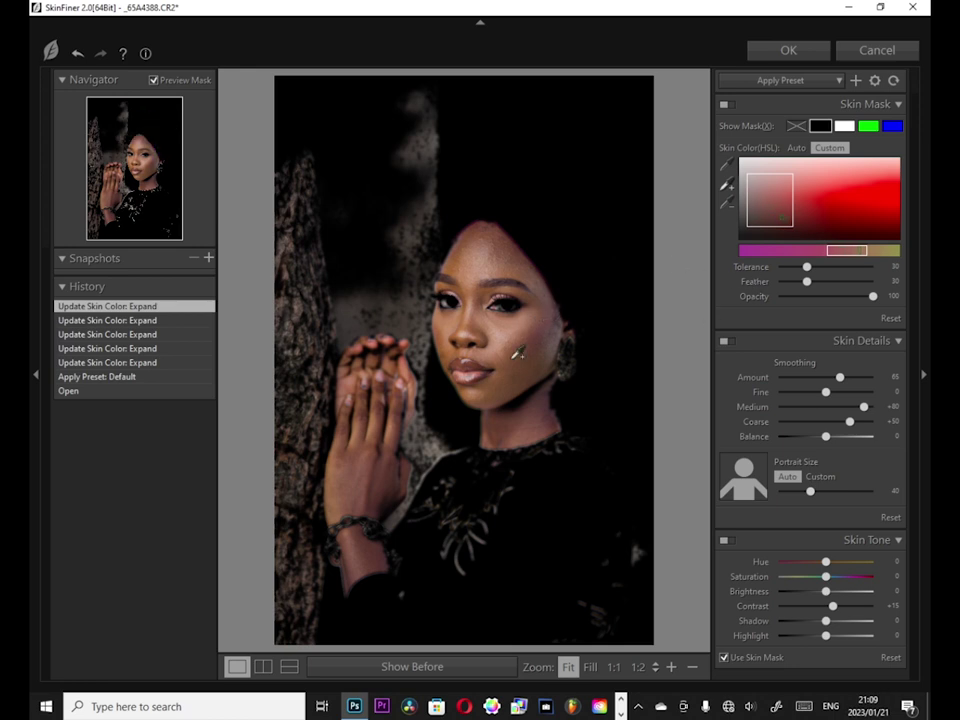
# Step: Set mask Tolerance to 16 and Feather to 34, then hide the mask preview
pyautogui.moveTo(807, 267); pyautogui.dragTo(790, 267)
pyautogui.moveTo(807, 282)
pyautogui.mouseDown()
pyautogui.moveTo(824, 286)
pyautogui.moveTo(795, 268)
pyautogui.moveTo(806, 284)
pyautogui.mouseUp()
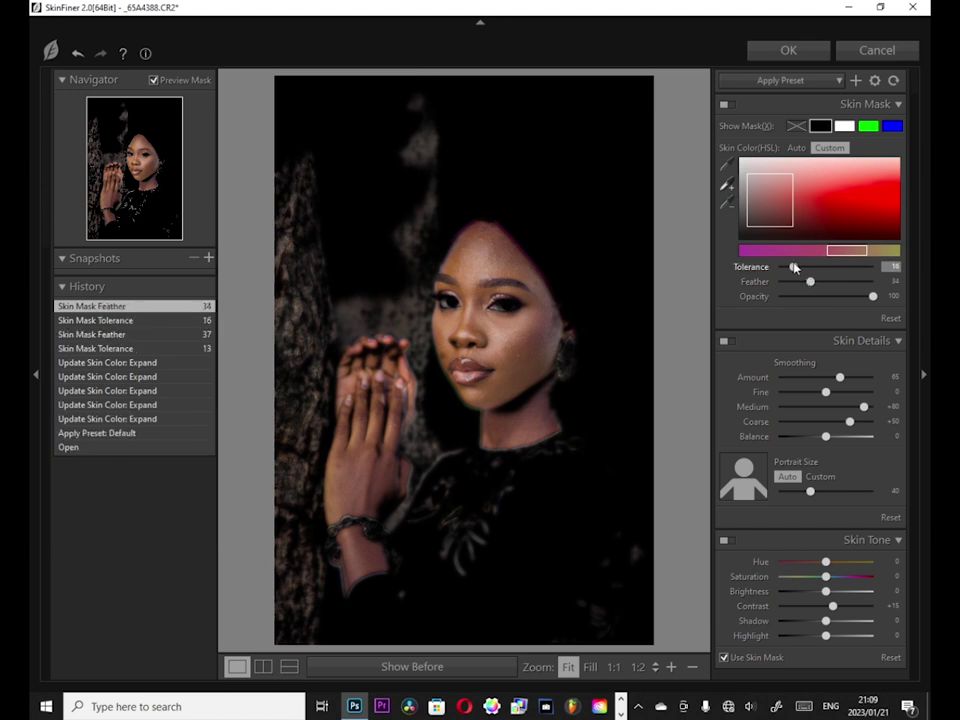
pyautogui.click(796, 127)
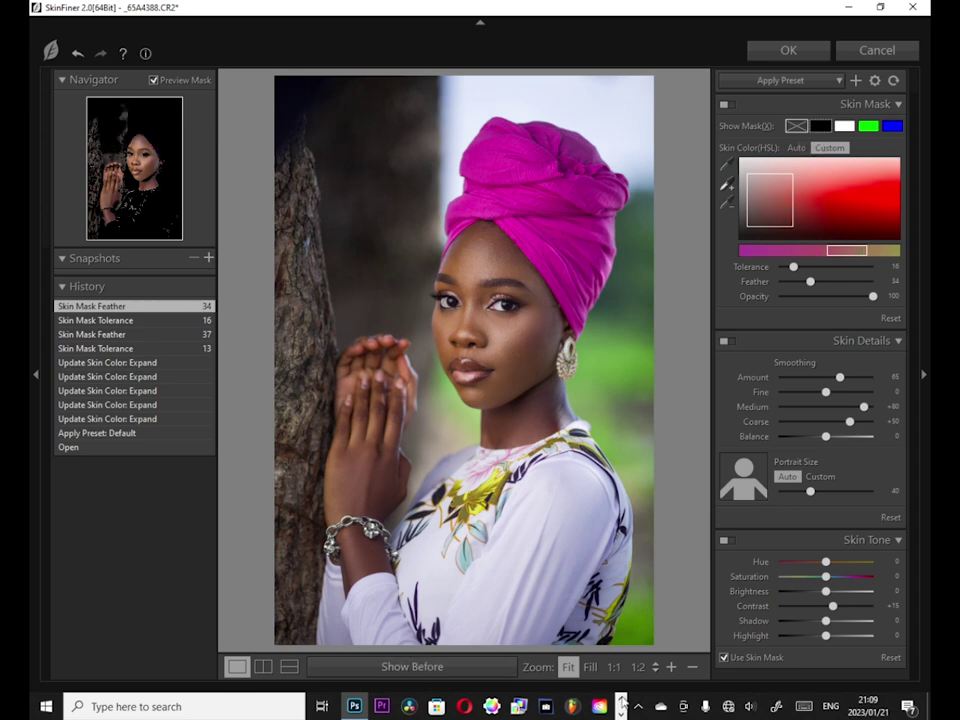
# Step: Zoom in and pan the SkinFiner preview to centre the face close up
pyautogui.click(671, 667)
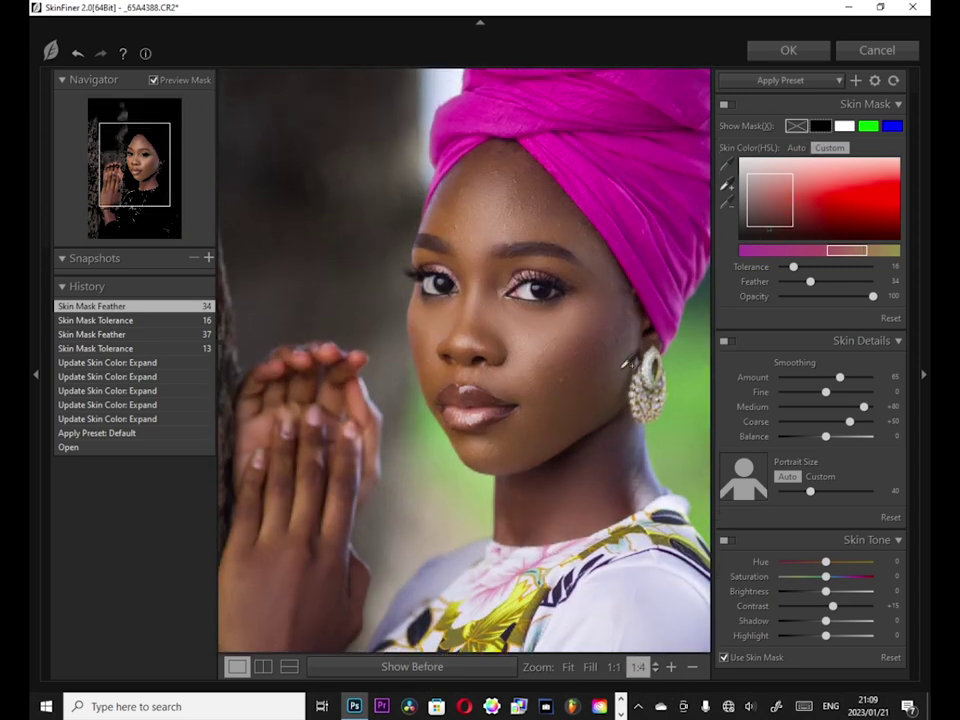
pyautogui.click(671, 667)
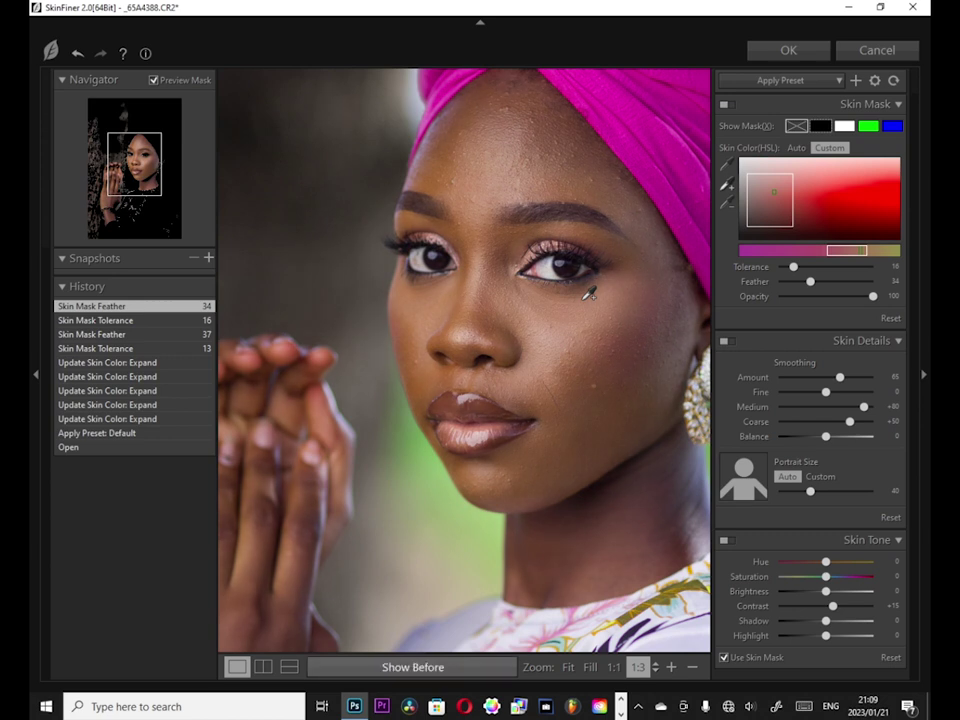
pyautogui.click(728, 187)
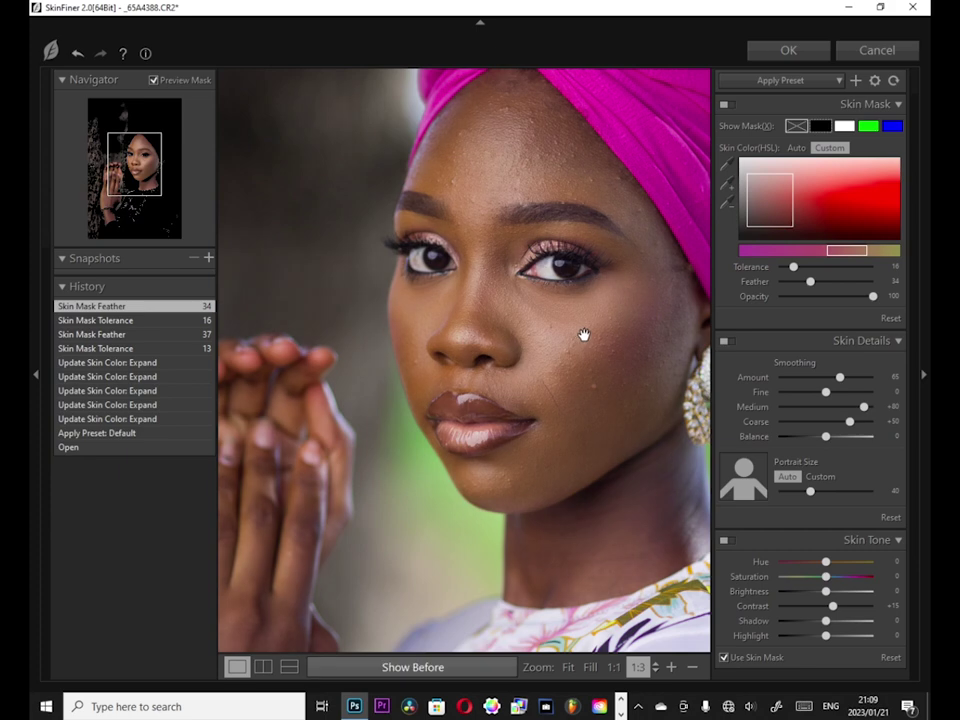
pyautogui.moveTo(580, 333); pyautogui.dragTo(502, 390)
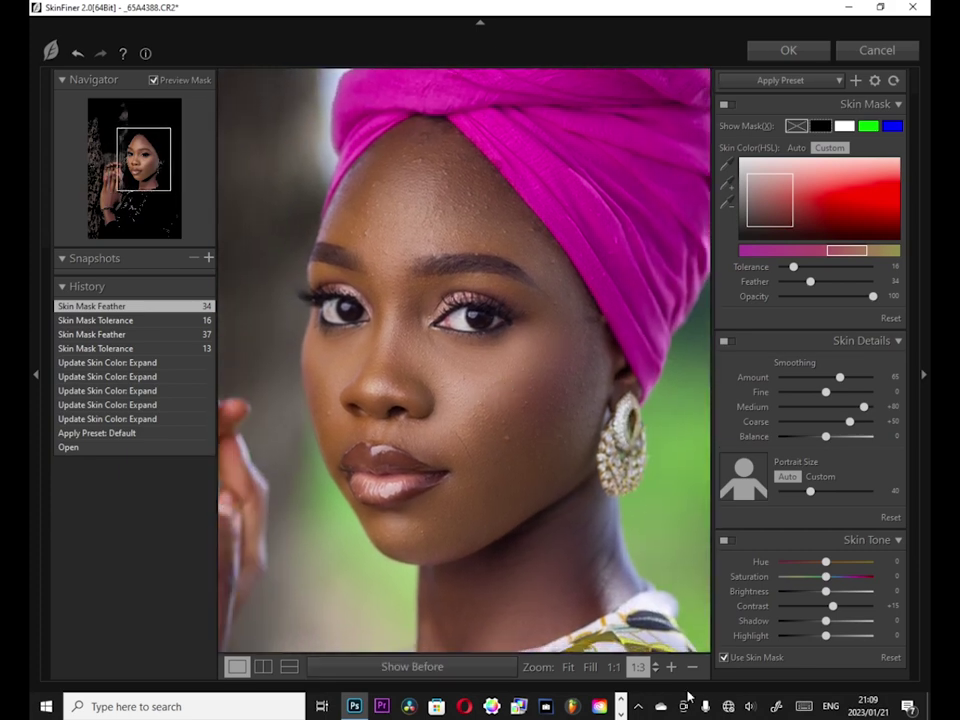
pyautogui.click(671, 666)
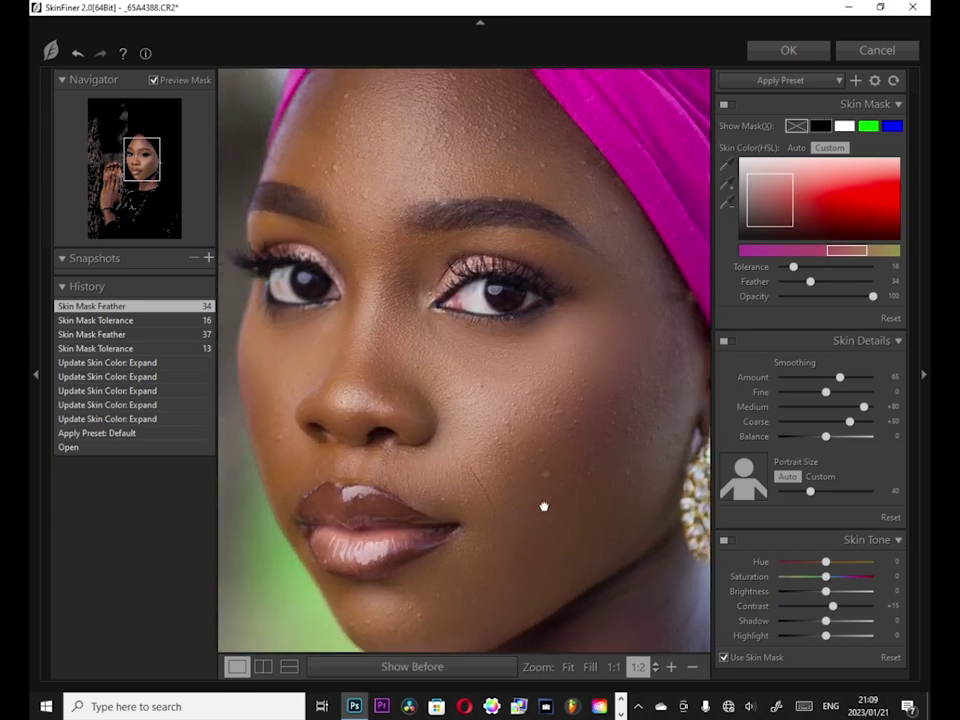
# Step: Compare the smoothed skin with the original, then set zoom to Fit and back to 1:4
pyautogui.press('\\')
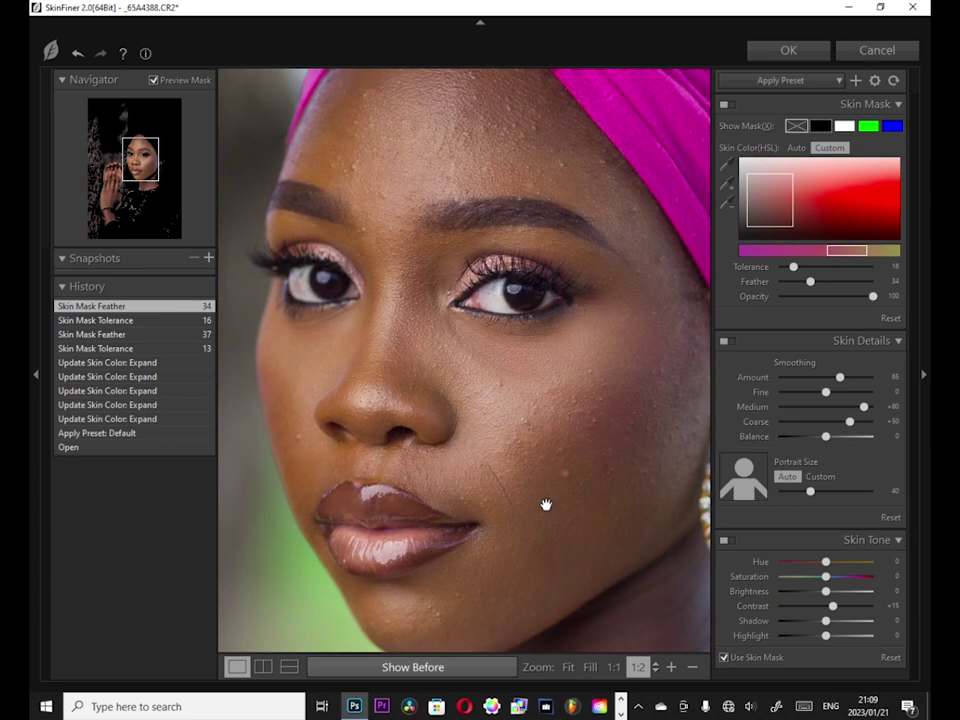
pyautogui.press('\\')
pyautogui.press('\\')
pyautogui.press('\\')
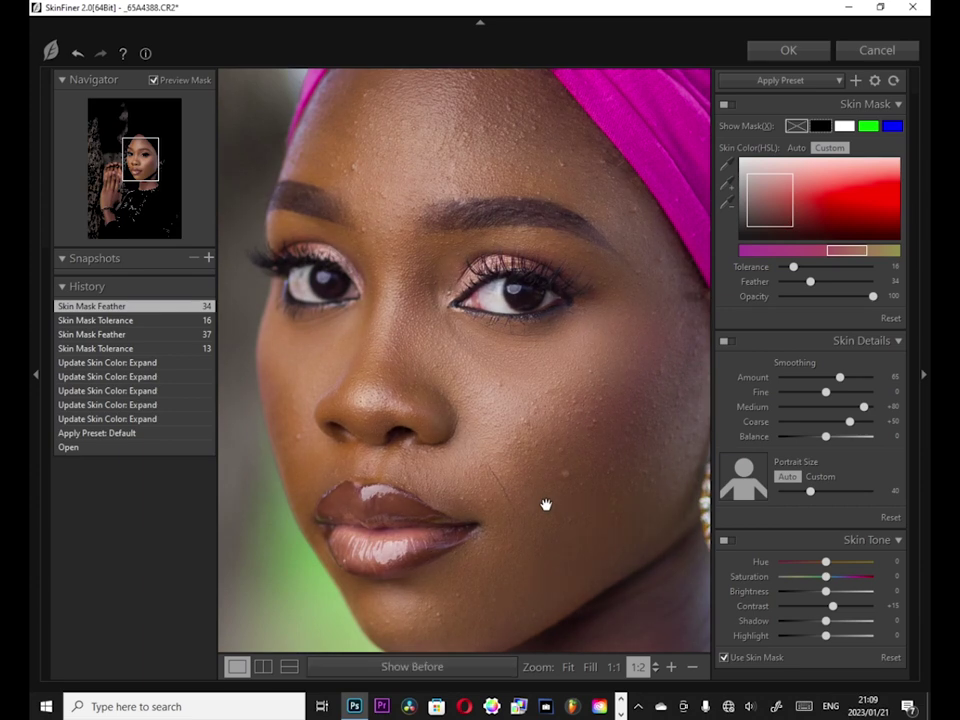
pyautogui.click(546, 505)
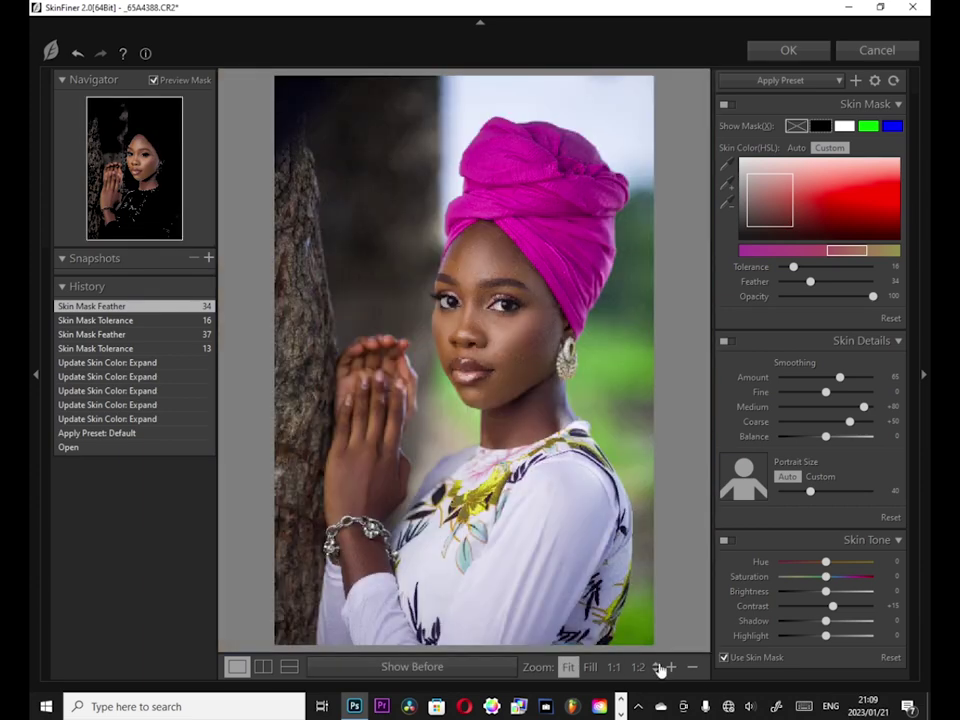
pyautogui.click(498, 344)
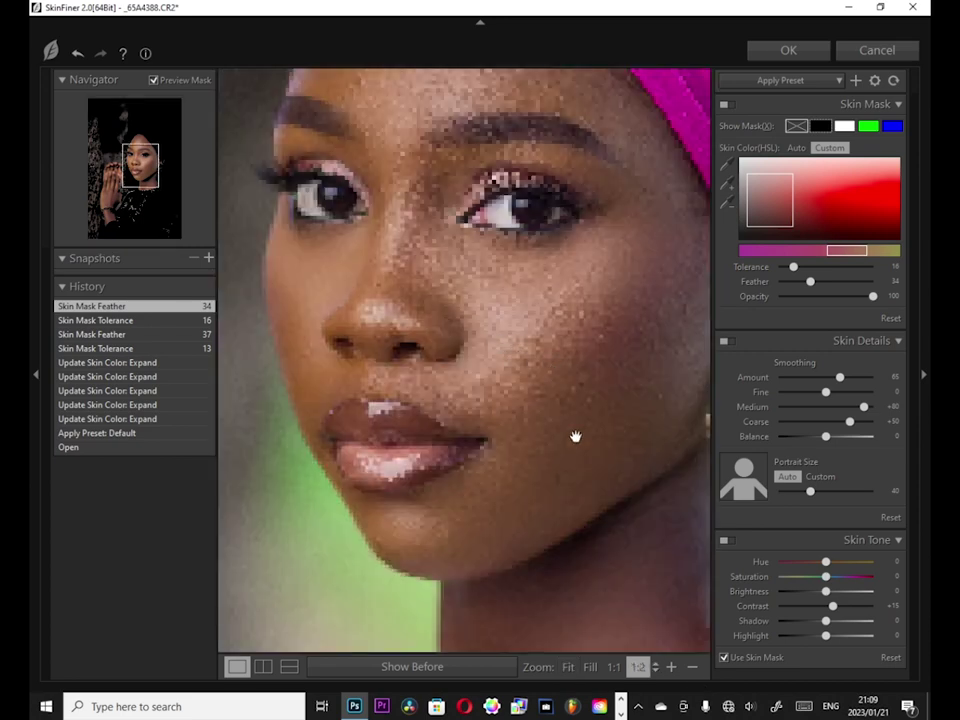
pyautogui.click(692, 666)
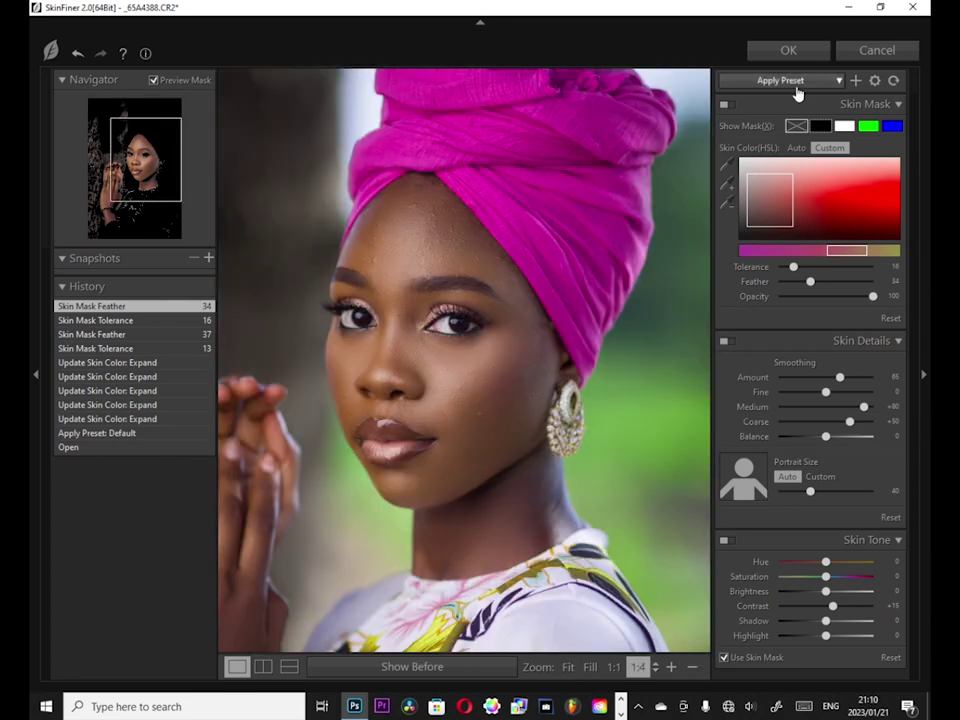
# Step: Apply the Smoothing-High preset (Amount 85, Coarse +70) and frame the face close up
pyautogui.click(800, 82)
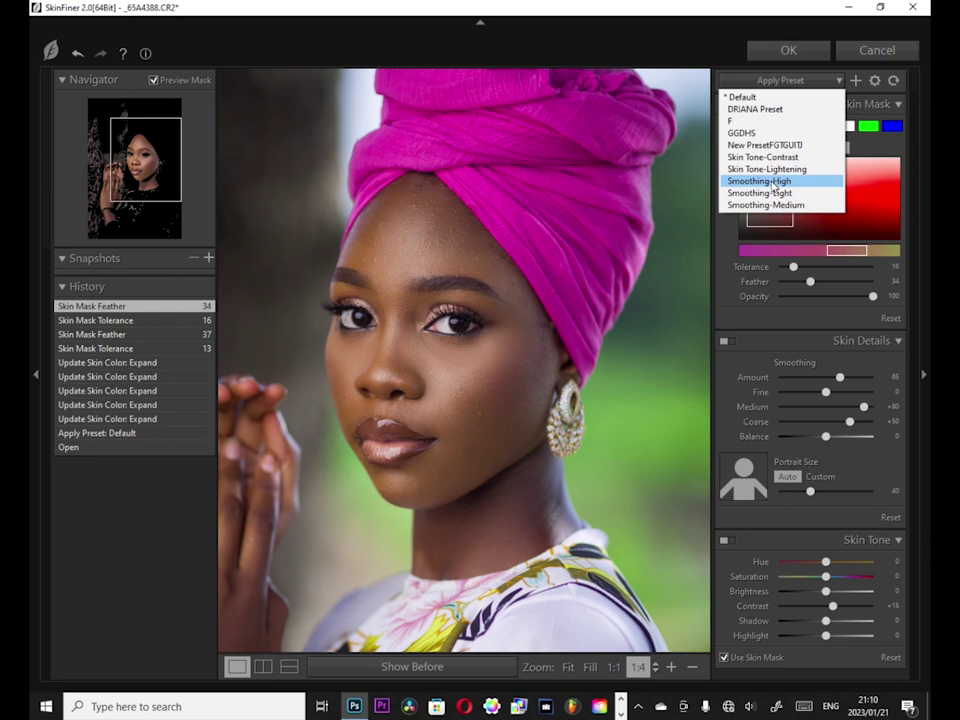
pyautogui.click(774, 184)
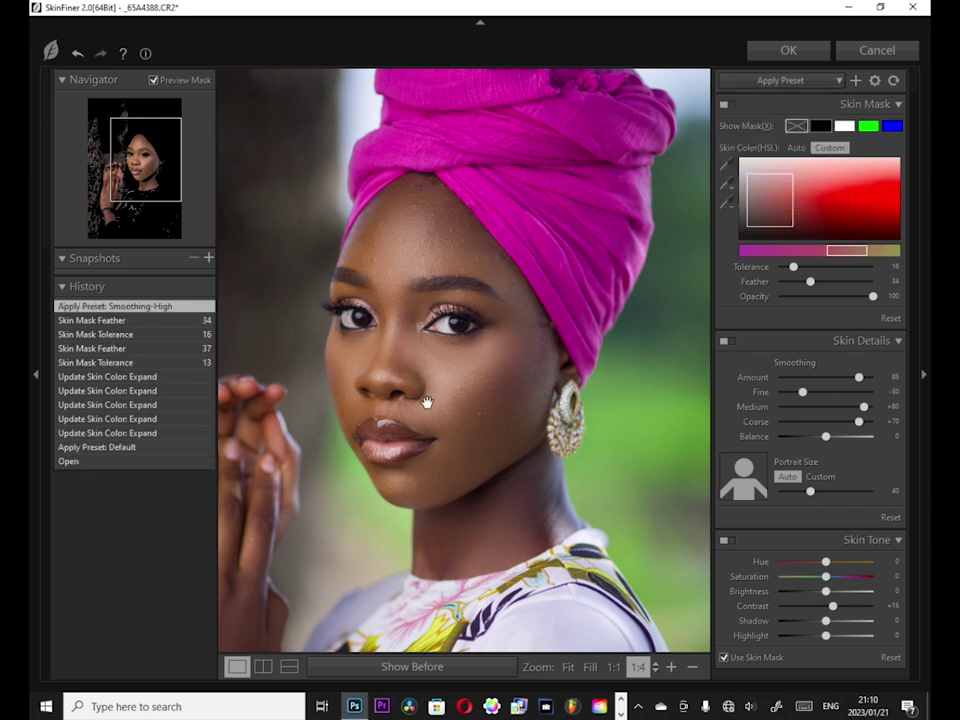
pyautogui.click(671, 666)
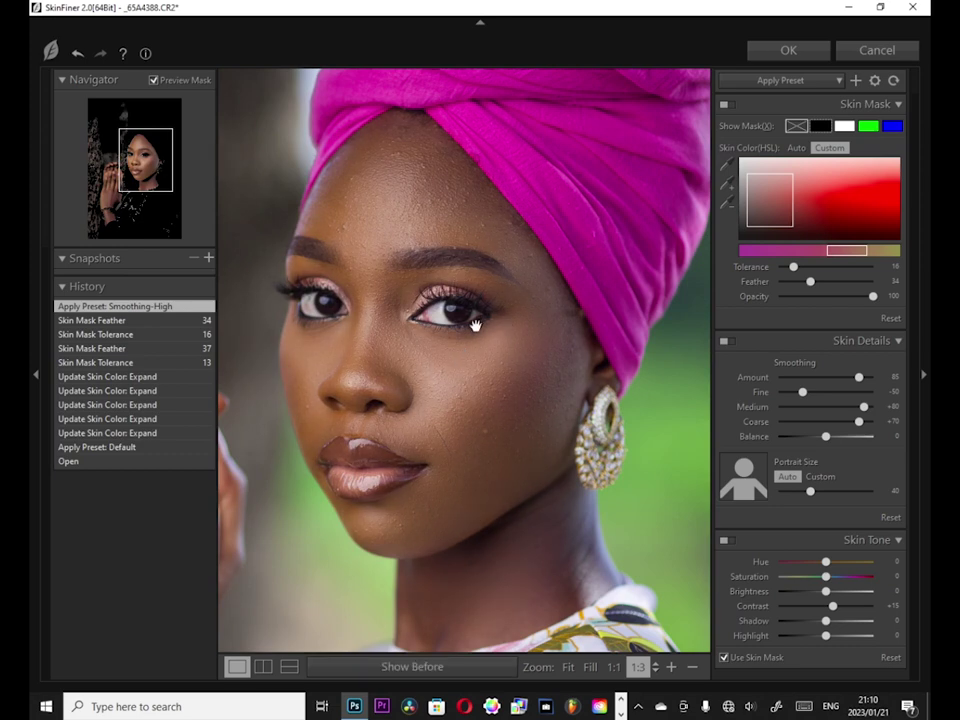
pyautogui.moveTo(454, 381); pyautogui.dragTo(486, 354)
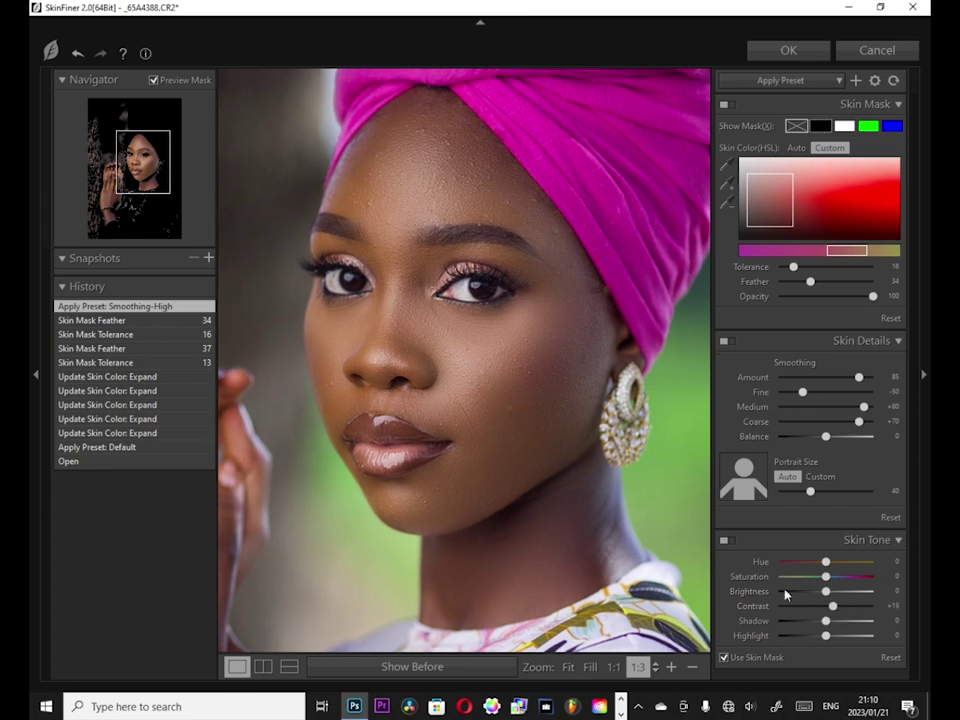
pyautogui.moveTo(481, 386); pyautogui.dragTo(497, 437)
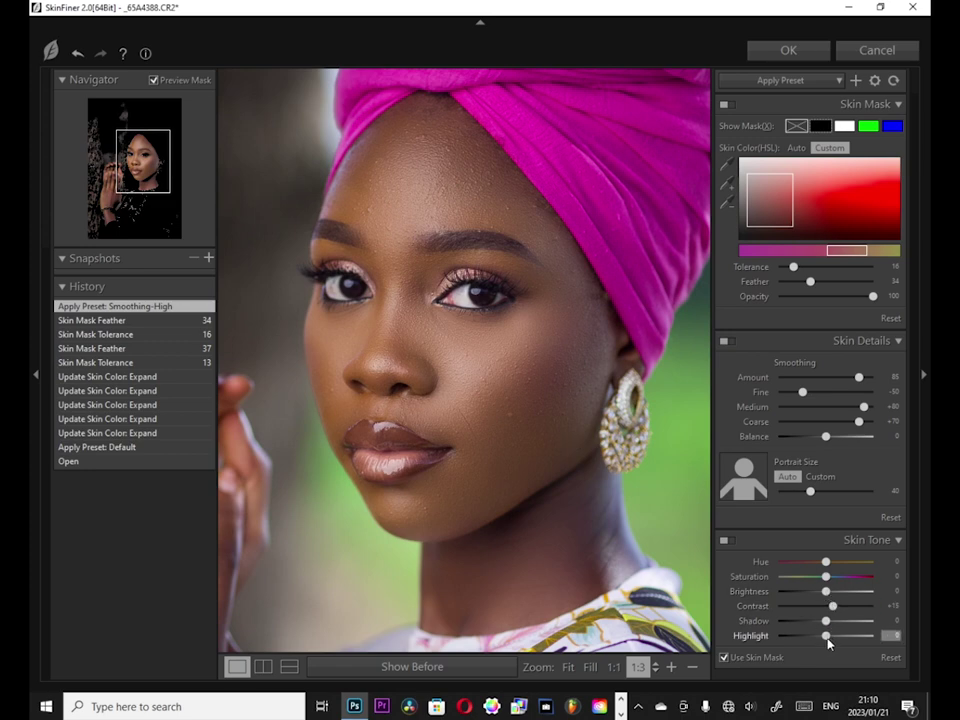
# Step: Raise the skin tone Highlight to +10 and compare against the original
pyautogui.moveTo(828, 643); pyautogui.dragTo(833, 640)
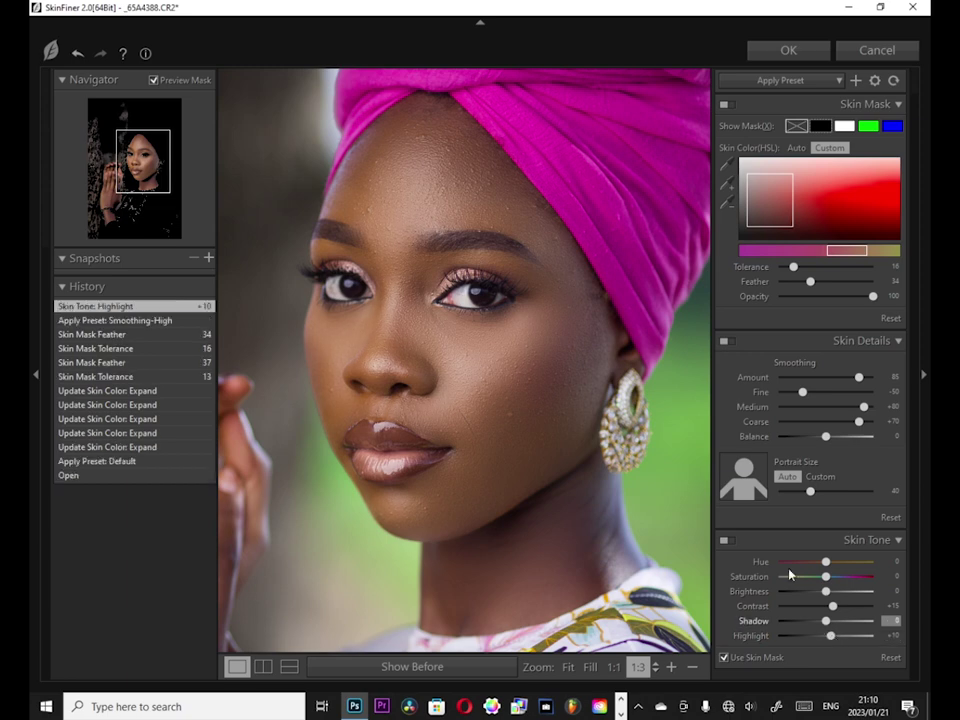
pyautogui.press('\\')
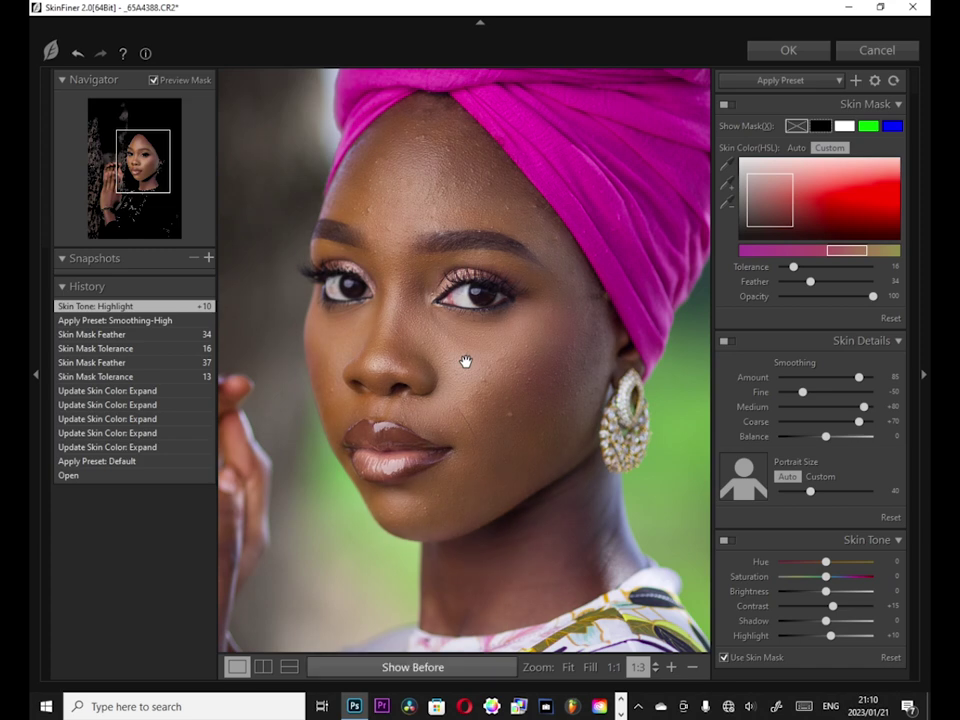
pyautogui.press('\\')
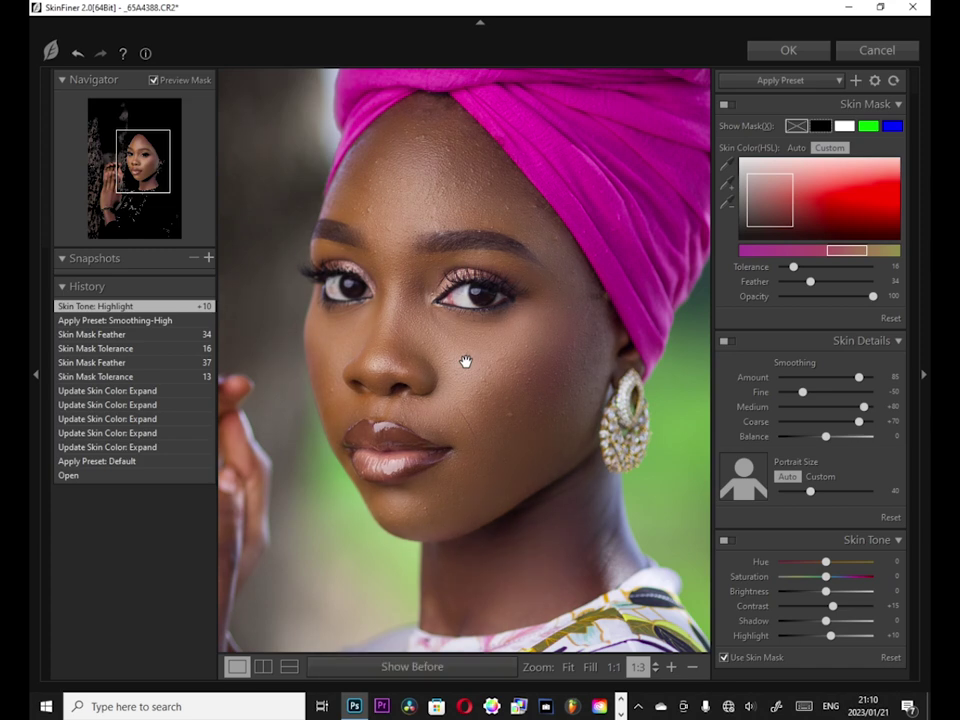
# Step: Apply SkinFiner to the photo and set the Spot Healing Brush to 37 px
pyautogui.click(801, 60)
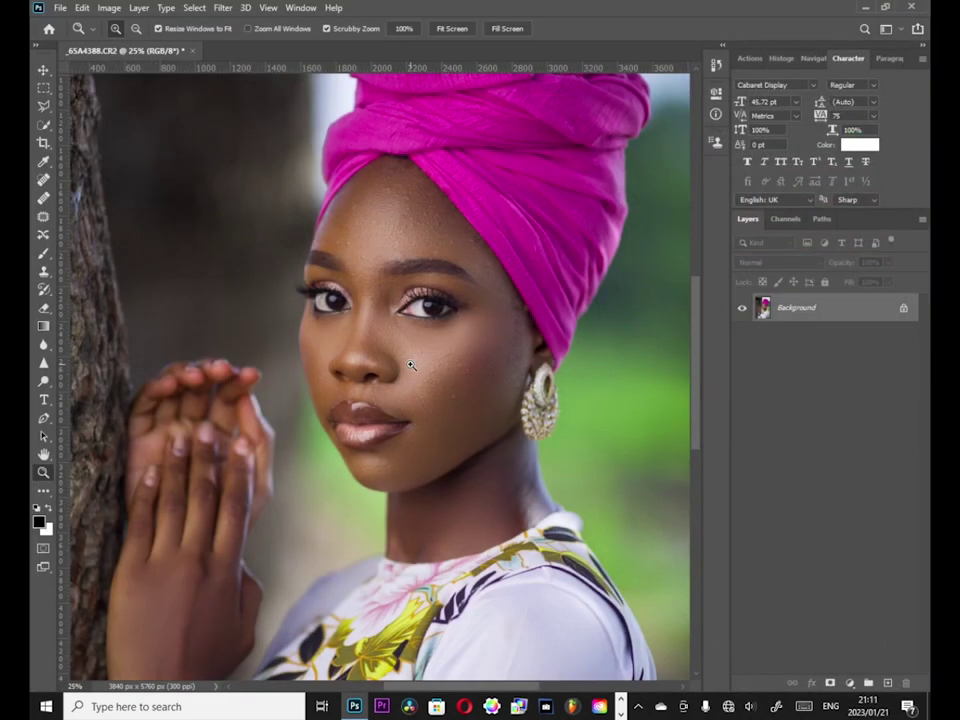
pyautogui.click(401, 281)
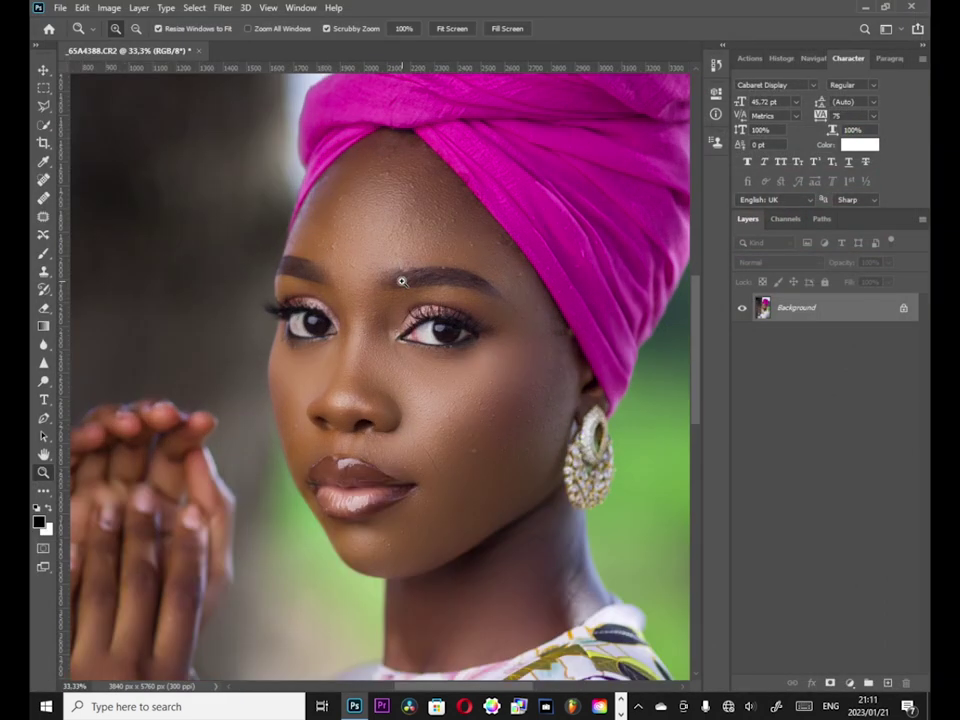
pyautogui.scroll(3, 394, 375)
pyautogui.press('j')
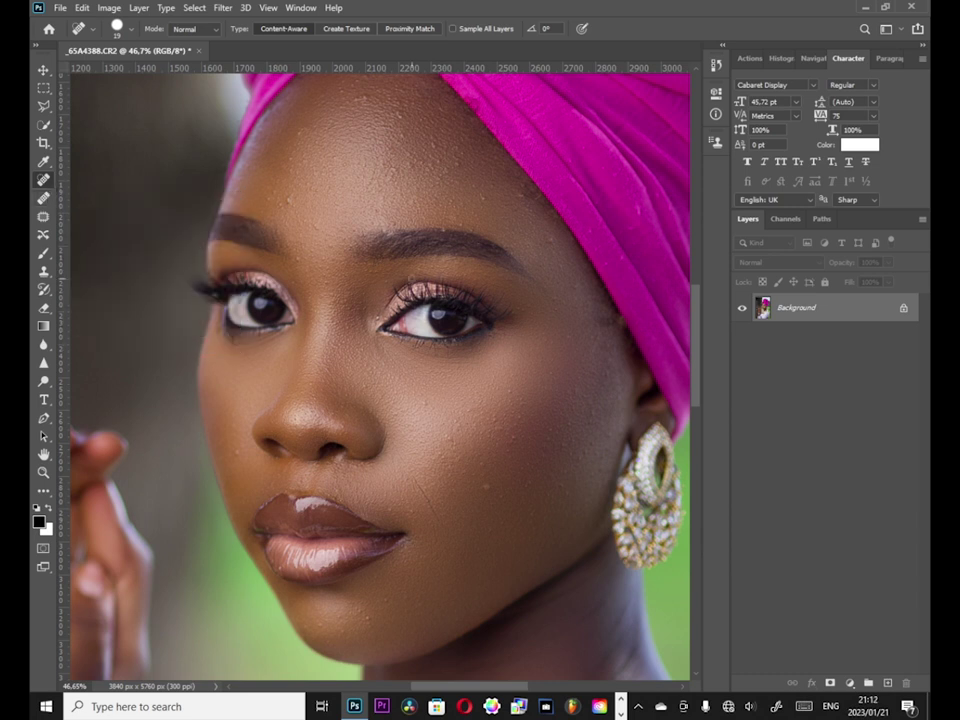
pyautogui.click(110, 28)
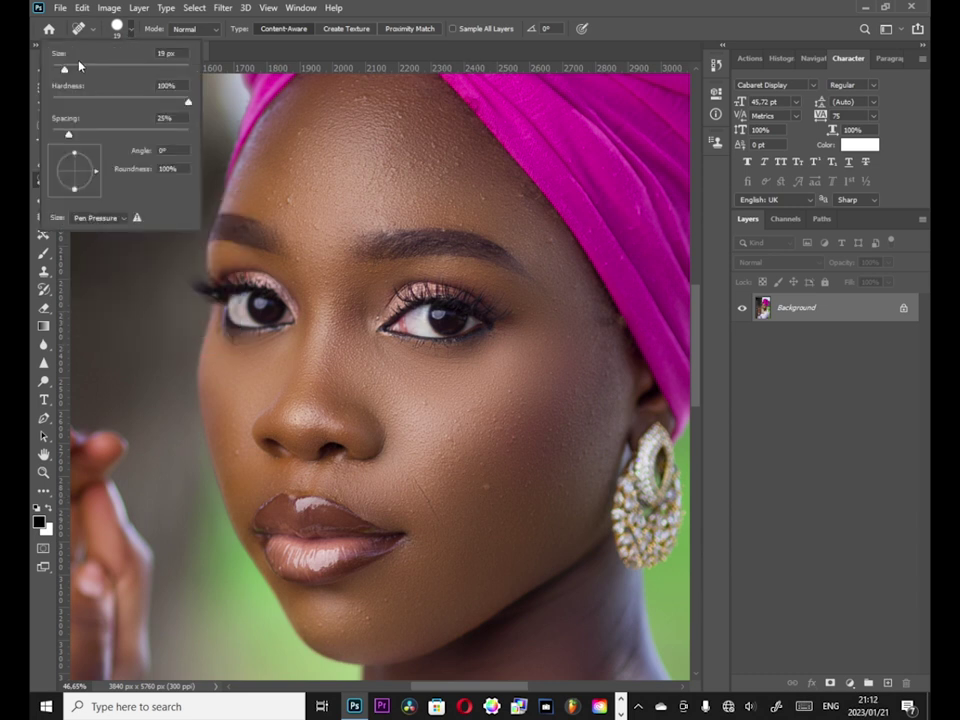
pyautogui.moveTo(75, 72); pyautogui.dragTo(78, 72)
pyautogui.press('Return')
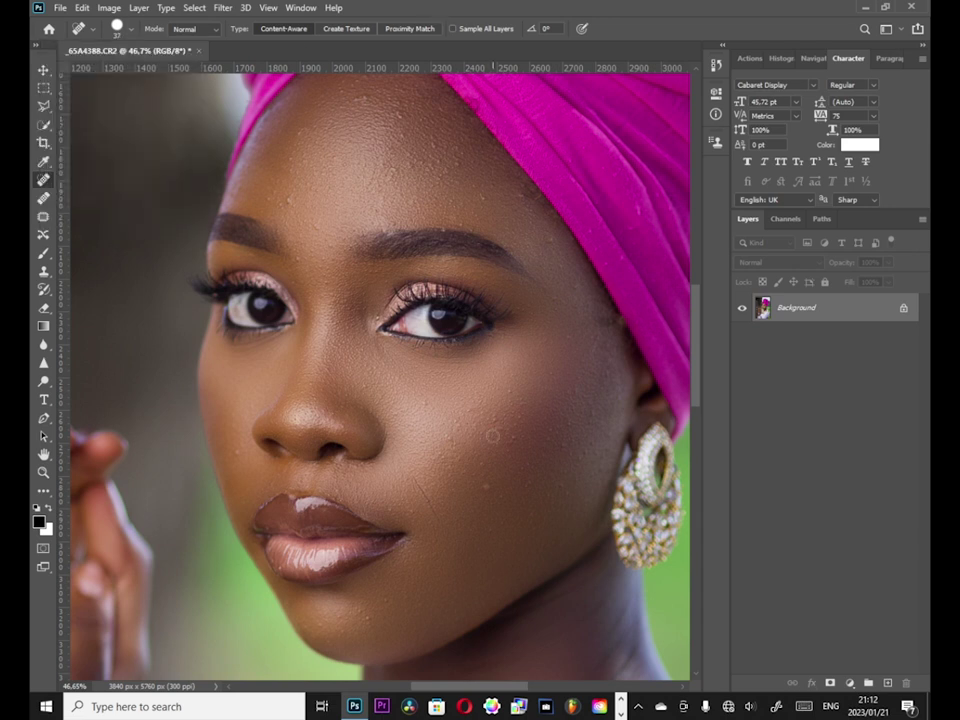
# Step: Heal the blemishes on the cheek and beside the nostril
pyautogui.click(489, 490)
pyautogui.click(266, 441)
pyautogui.click(238, 453)
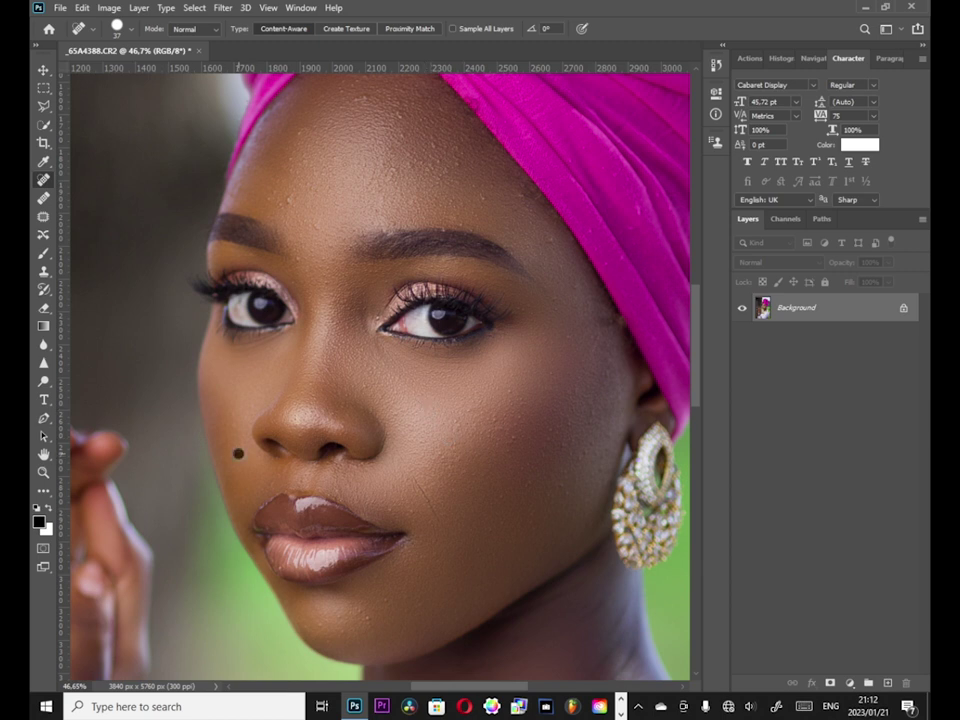
pyautogui.click(513, 438)
pyautogui.click(544, 447)
# Step: Heal the spots near the brow and across the forehead
pyautogui.click(549, 242)
pyautogui.click(461, 165)
pyautogui.click(396, 101)
pyautogui.click(272, 201)
pyautogui.click(291, 159)
pyautogui.click(225, 193)
pyautogui.scroll(2, 292, 132)
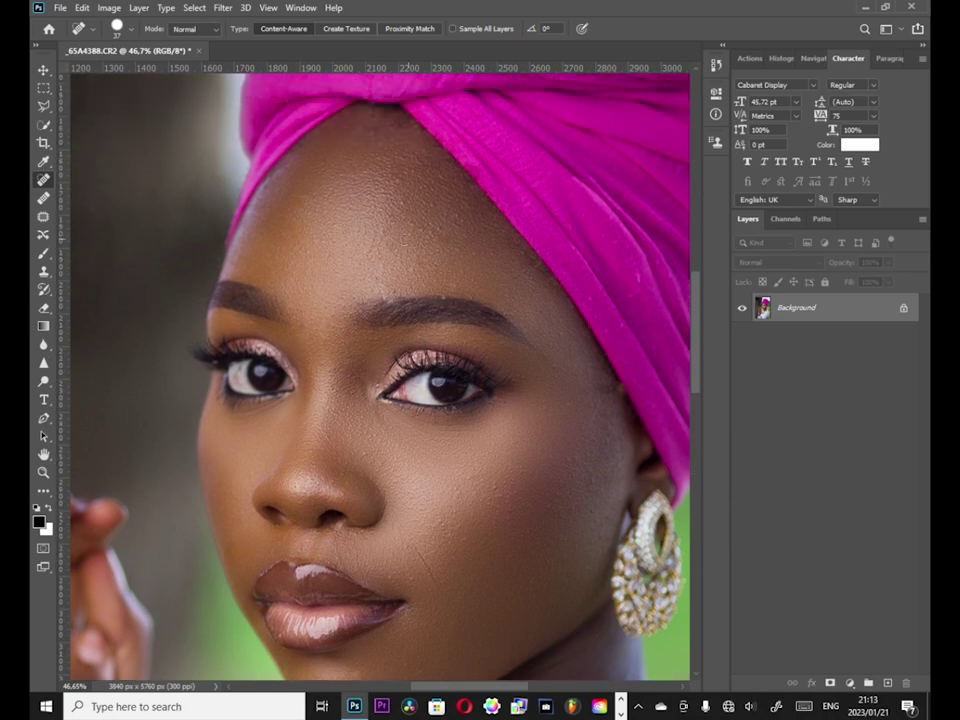
pyautogui.click(454, 214)
pyautogui.scroll(-2, 491, 255)
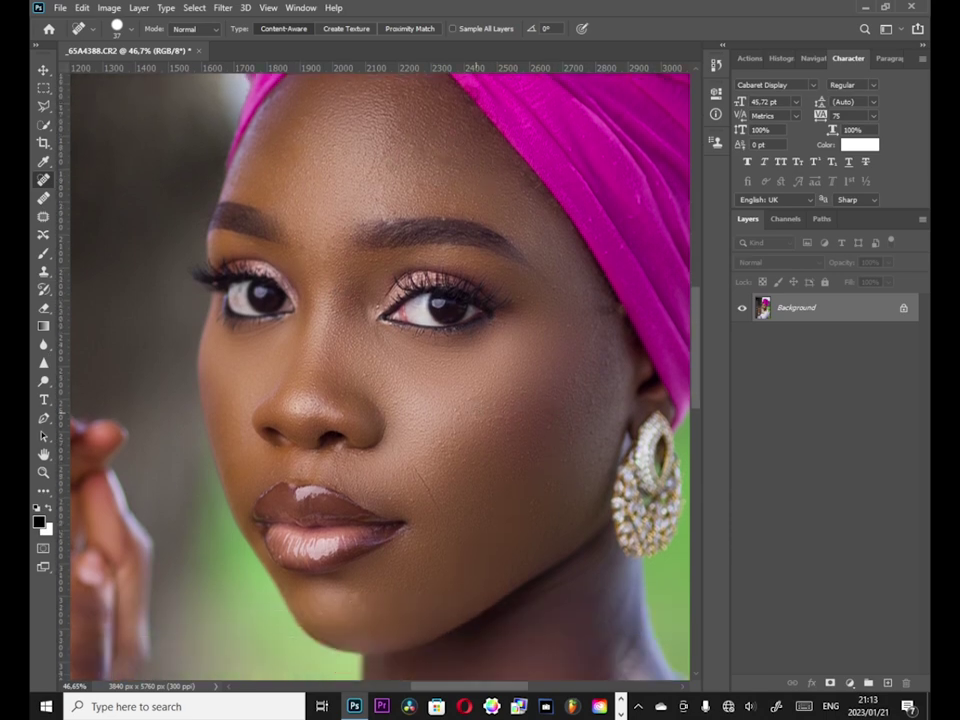
pyautogui.scroll(1, 449, 294)
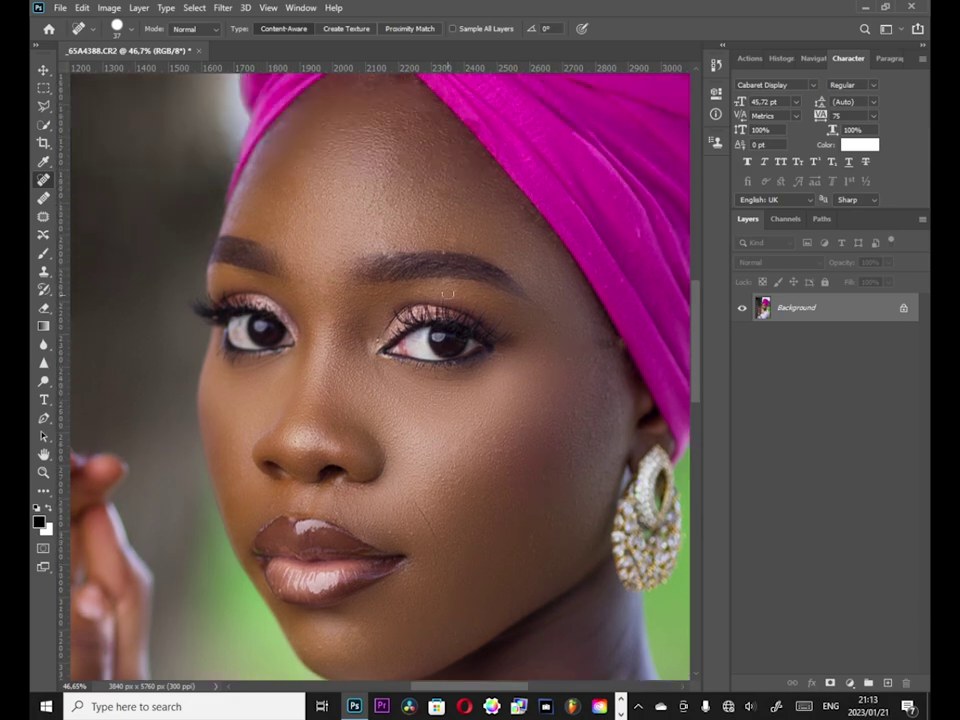
# Step: Zoom in and out around the face with the Zoom tool to inspect the healing
pyautogui.press('z')
pyautogui.scroll(-3, 446, 435)
pyautogui.scroll(2, 516, 325)
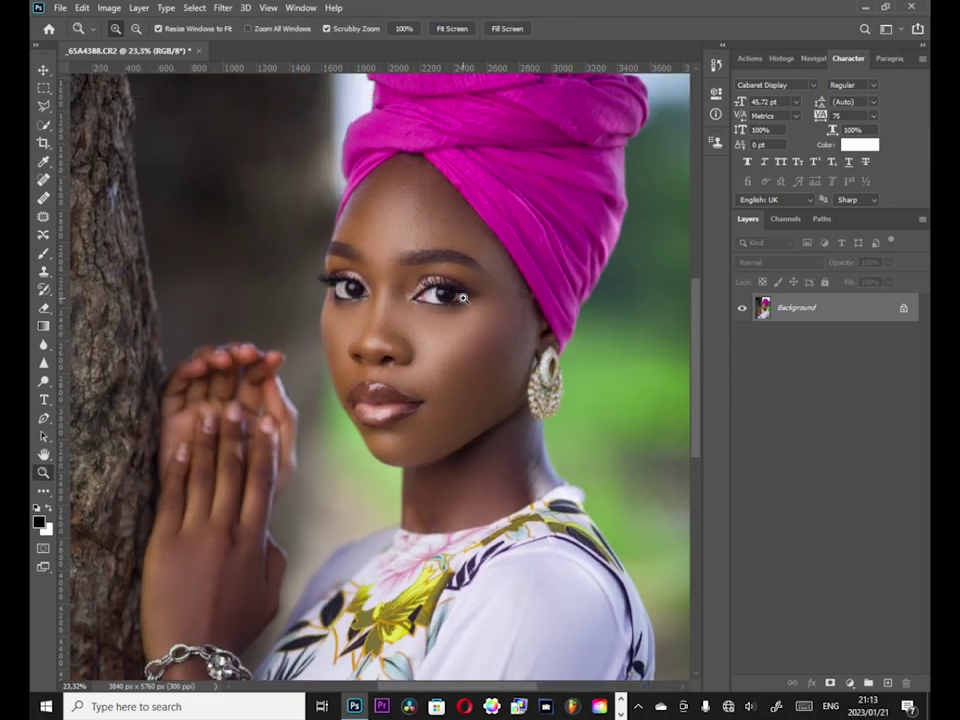
pyautogui.scroll(-2, 516, 325)
pyautogui.scroll(1, 491, 339)
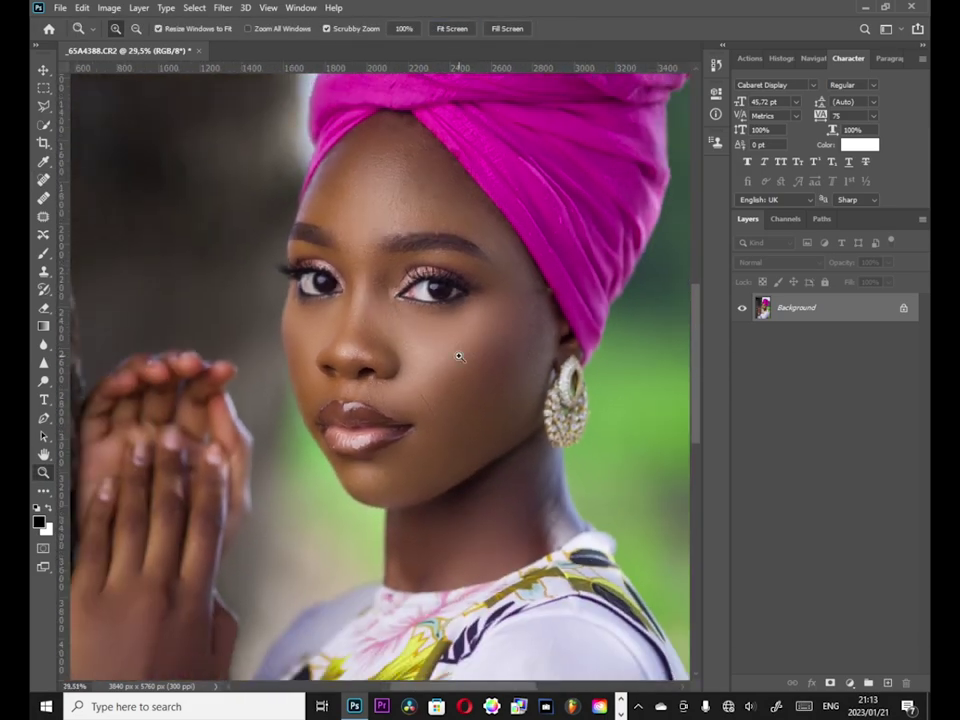
pyautogui.scroll(1, 437, 371)
pyautogui.scroll(-2, 435, 373)
pyautogui.scroll(2, 422, 364)
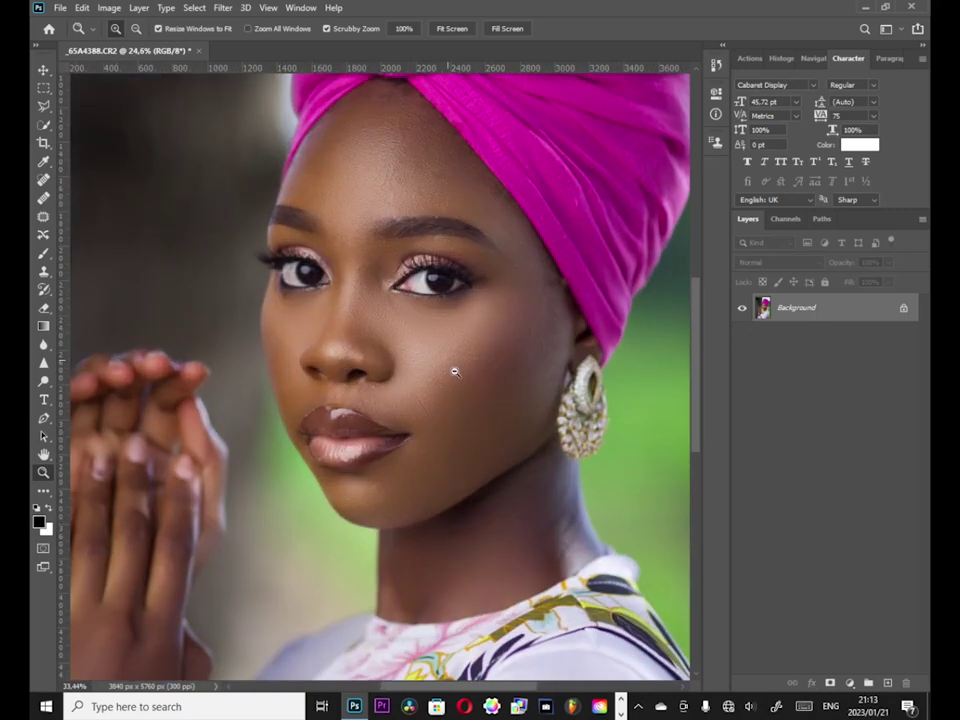
pyautogui.moveTo(458, 326); pyautogui.dragTo(462, 354)
pyautogui.moveTo(505, 418); pyautogui.dragTo(457, 383)
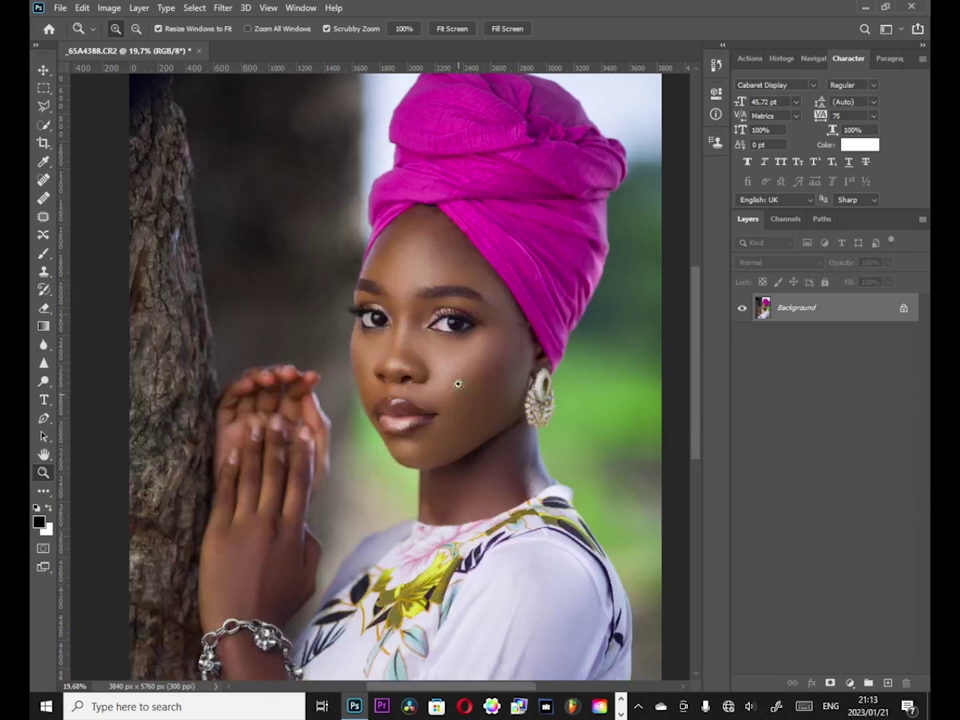
# Step: Fit the whole portrait on screen and settle its framing
pyautogui.click(457, 30)
pyautogui.moveTo(459, 320); pyautogui.dragTo(473, 342)
pyautogui.moveTo(360, 190)
pyautogui.mouseDown()
pyautogui.moveTo(352, 176)
pyautogui.moveTo(375, 190)
pyautogui.mouseUp()
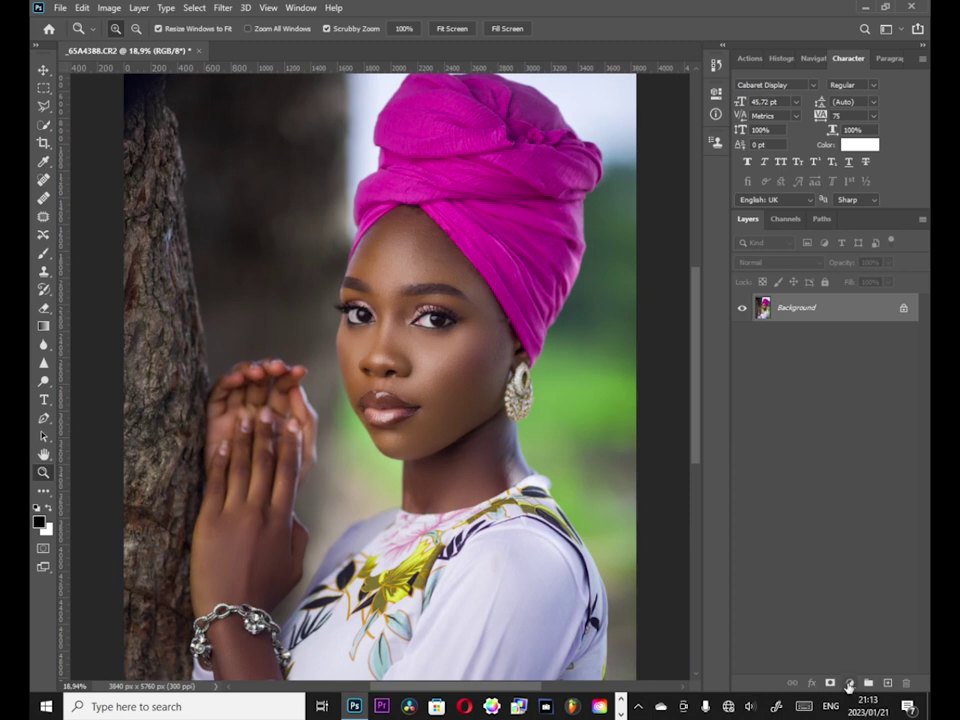
# Step: Add a Color Lookup layer loading NOBLE 01 LUT.CUBE from the MELANIN LUT 1 folder
pyautogui.click(849, 684)
pyautogui.click(923, 609)
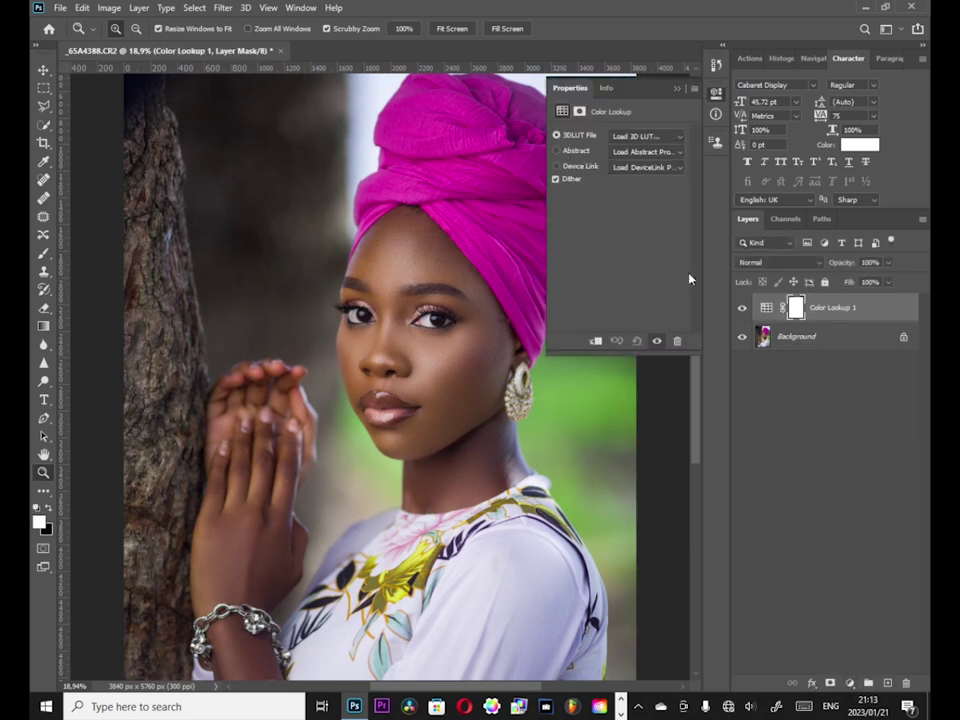
pyautogui.click(645, 136)
pyautogui.click(643, 150)
pyautogui.click(100, 36)
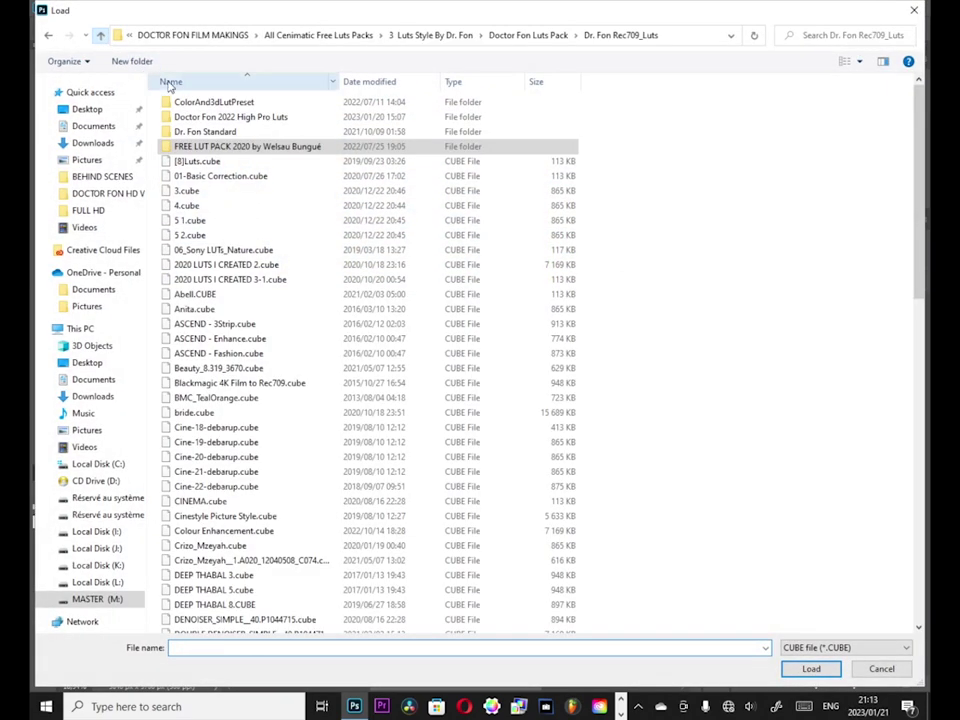
pyautogui.click(238, 118)
pyautogui.doubleClick(238, 118)
pyautogui.doubleClick(198, 131)
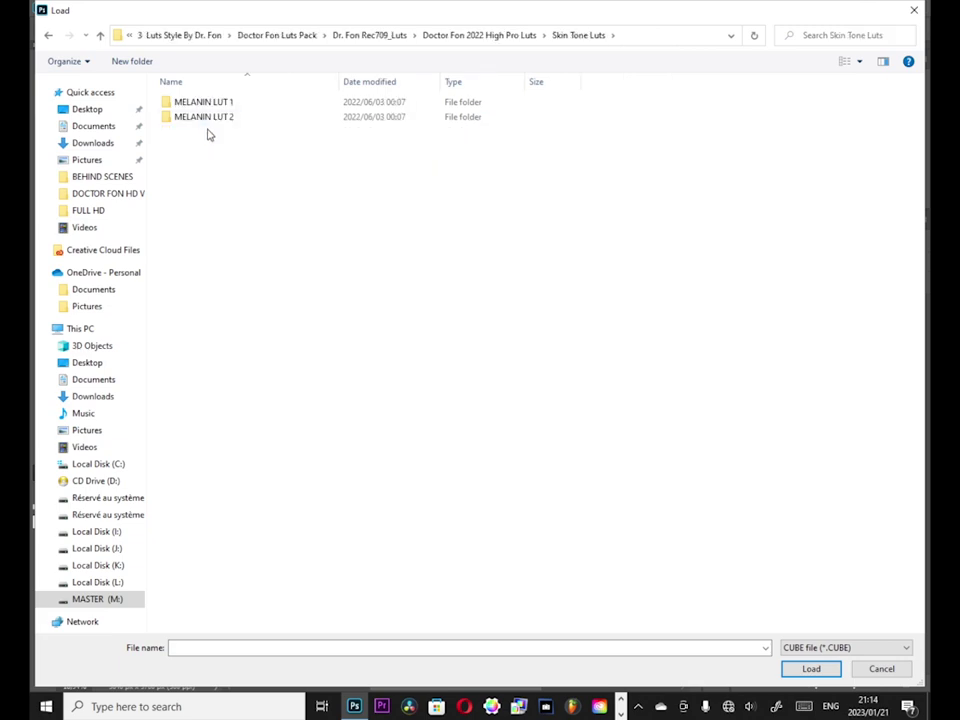
pyautogui.click(218, 108)
pyautogui.doubleClick(218, 108)
pyautogui.doubleClick(235, 104)
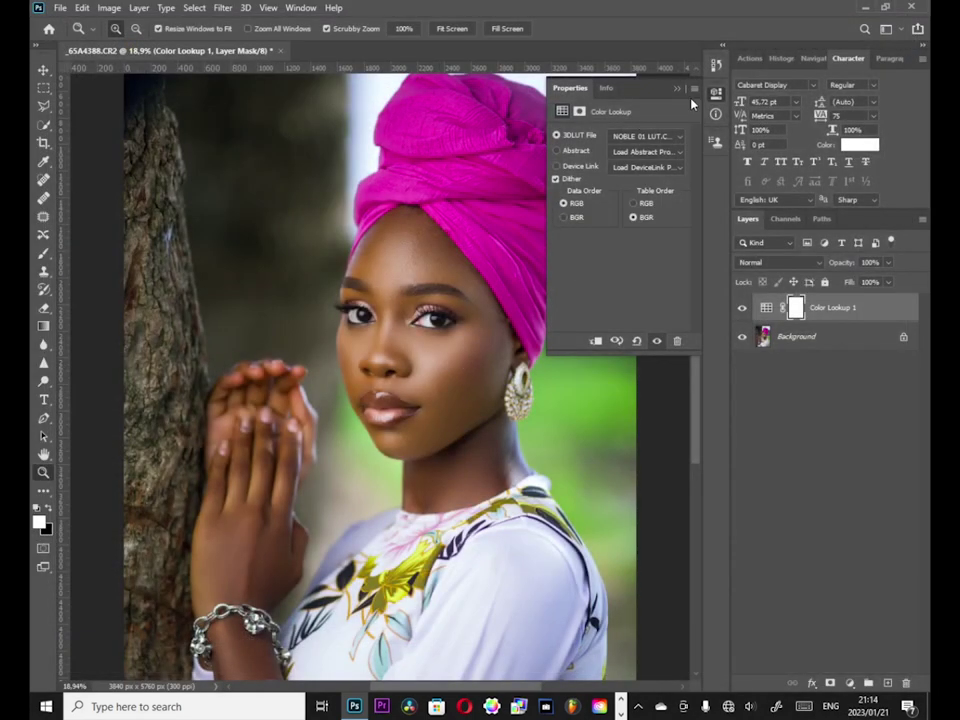
# Step: Lower the Color Lookup layer's fill to 30%
pyautogui.click(660, 147)
pyautogui.click(888, 283)
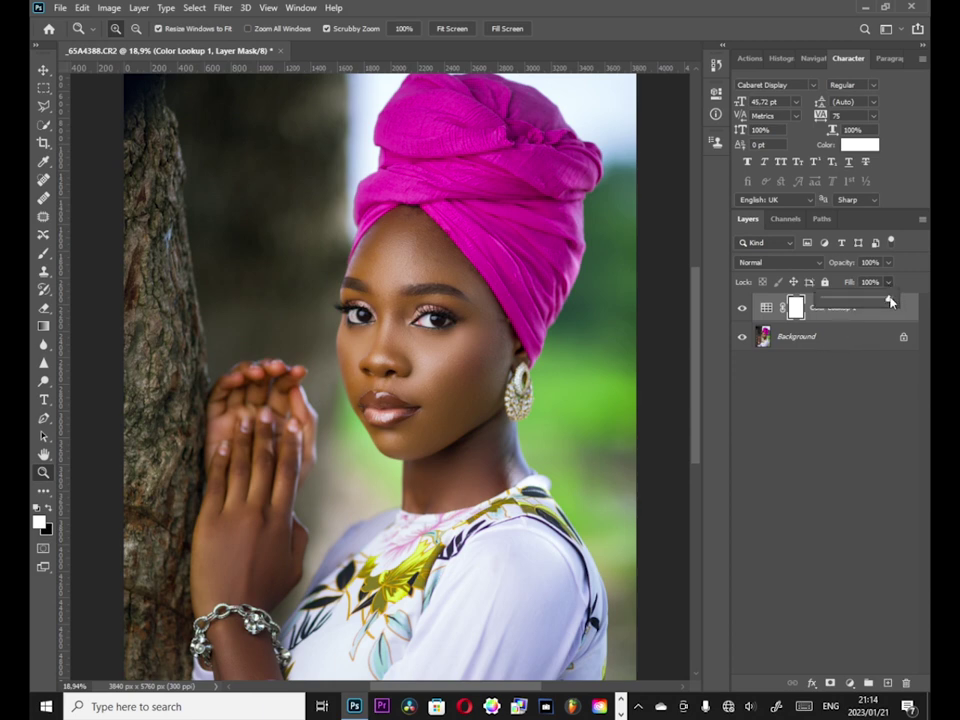
pyautogui.moveTo(889, 302); pyautogui.dragTo(856, 307)
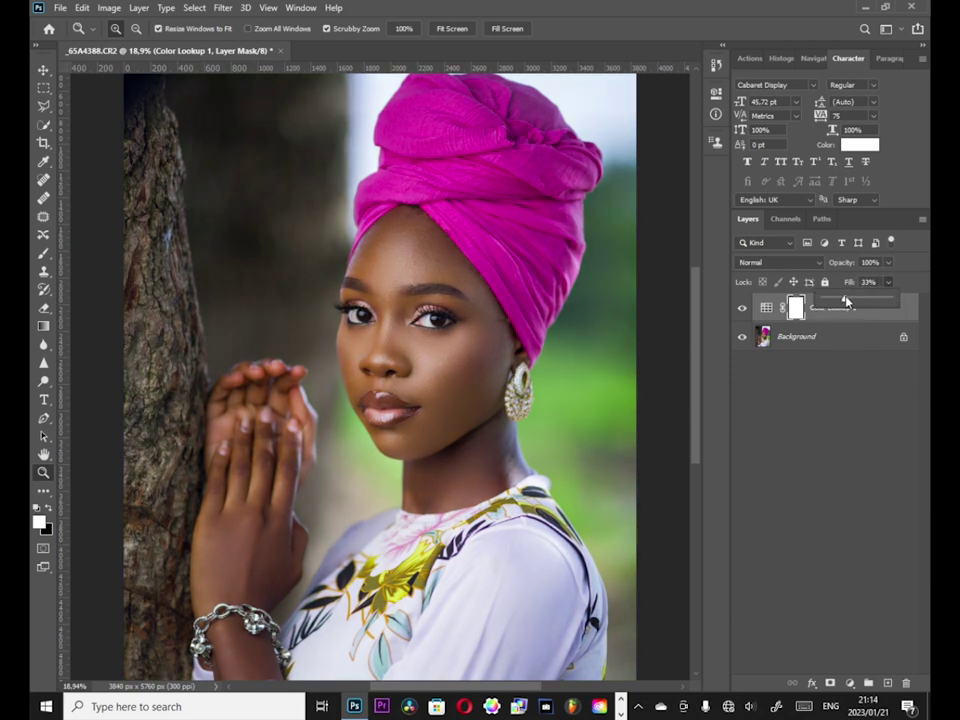
pyautogui.click(768, 315)
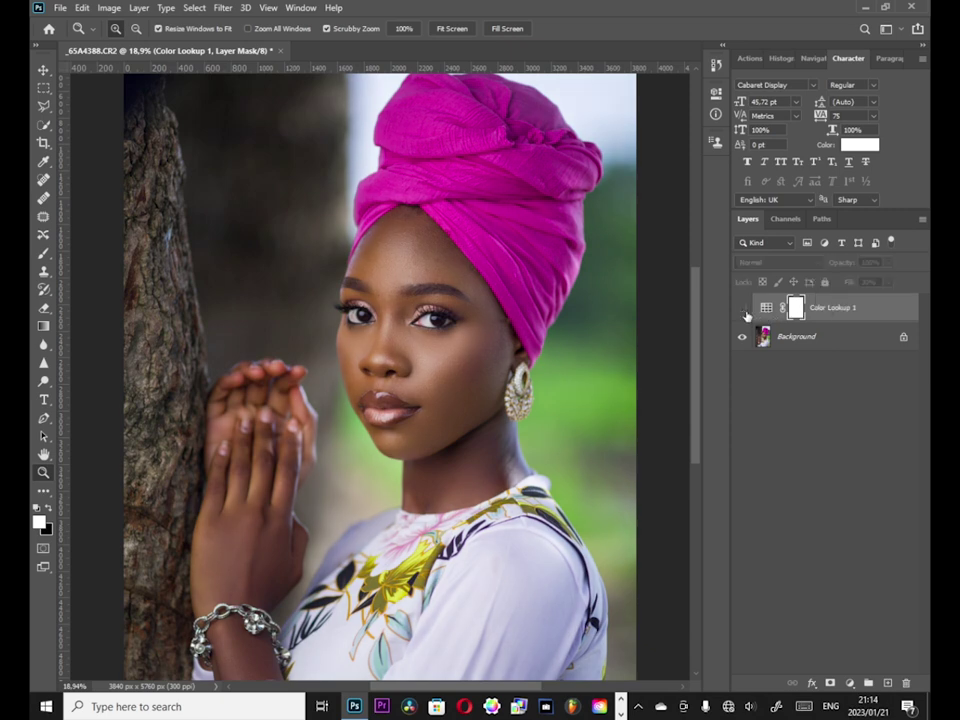